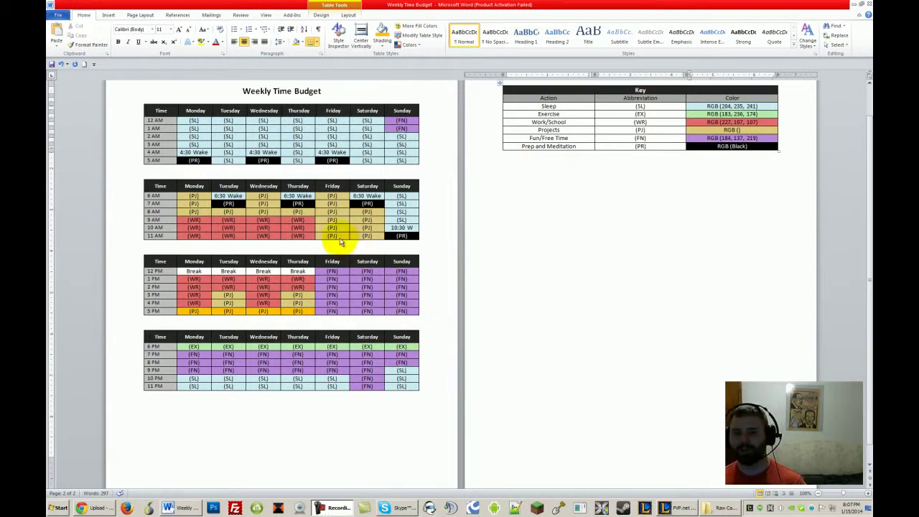
Step: Place the caret in the Friday 11 AM cell and glance at its table options
left_click(332, 236)
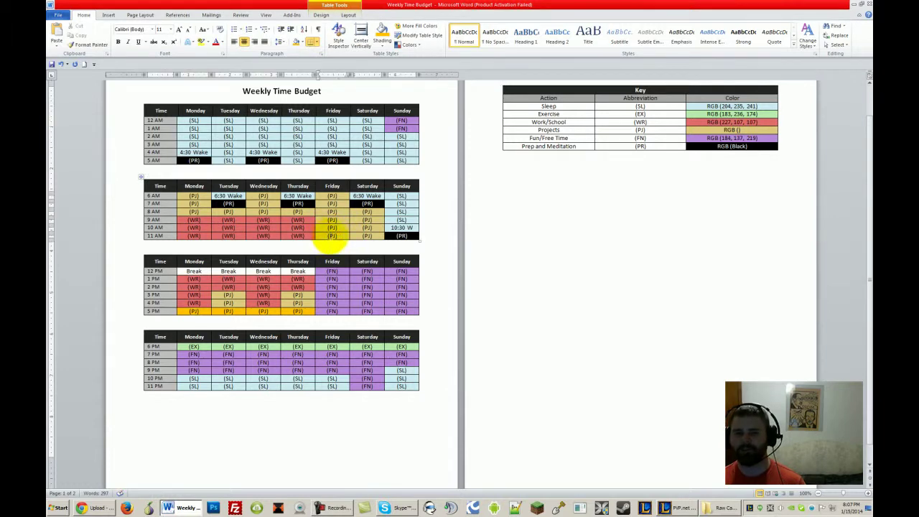
right_click(345, 238)
left_click(345, 238)
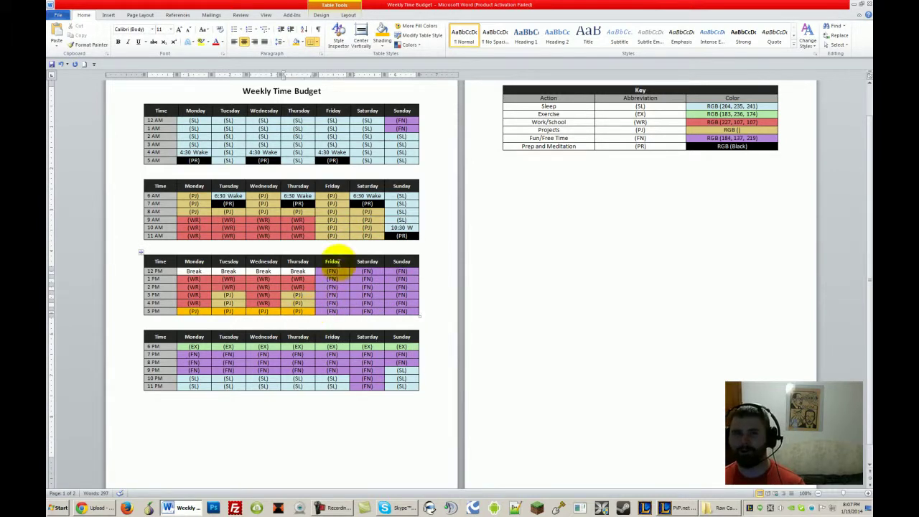
Step: Check the cell Shading colour palette, then bring up the ribbon's context menu
left_click(302, 43)
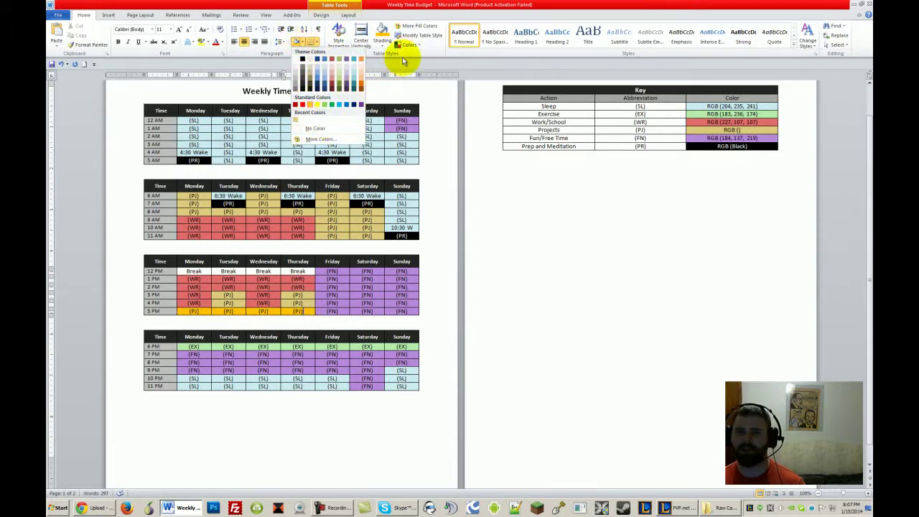
left_click(416, 52)
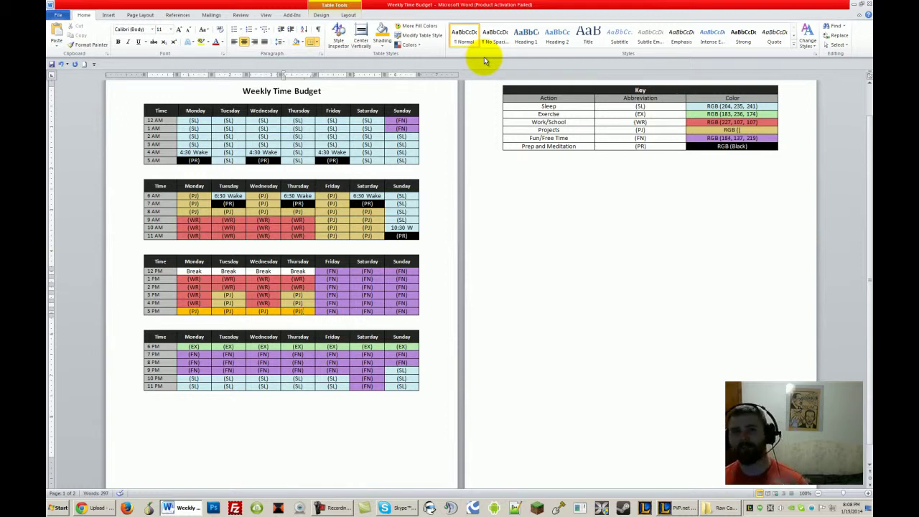
right_click(436, 52)
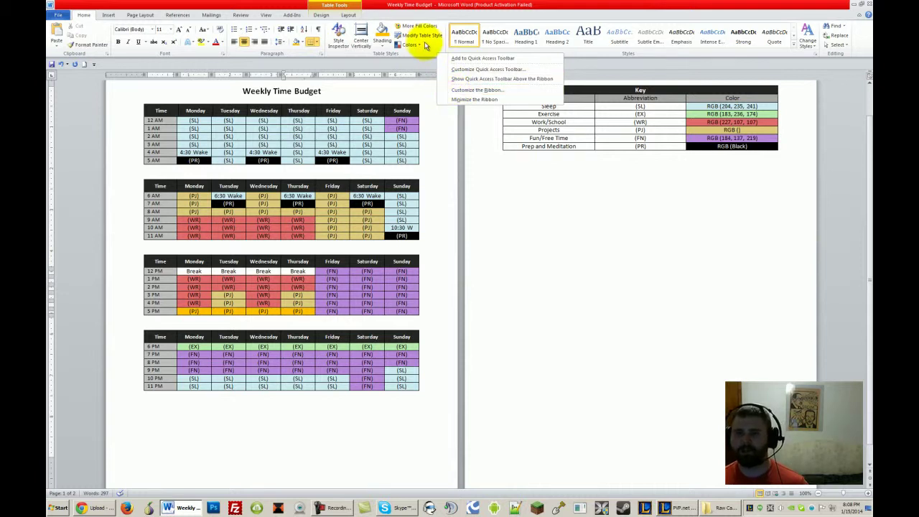
Step: In Customize the Ribbon, add a new custom group under the Home tab and rename it
right_click(429, 56)
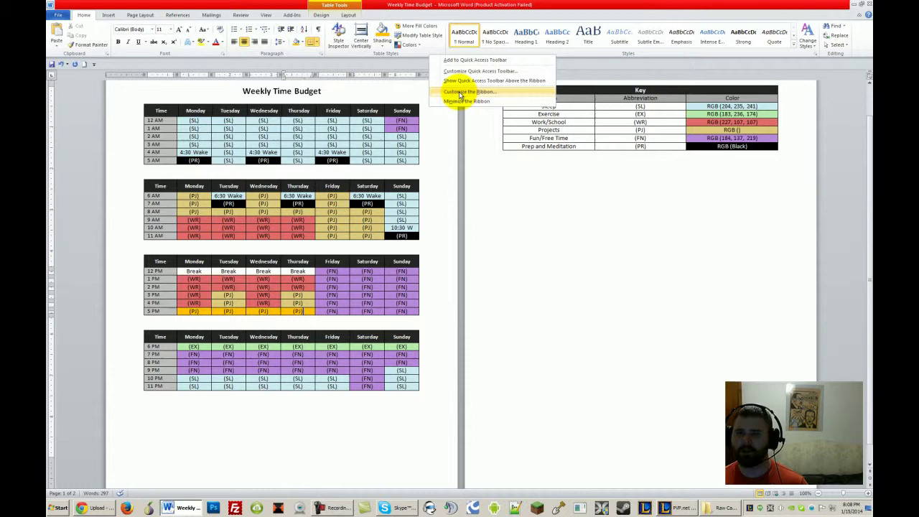
left_click(460, 93)
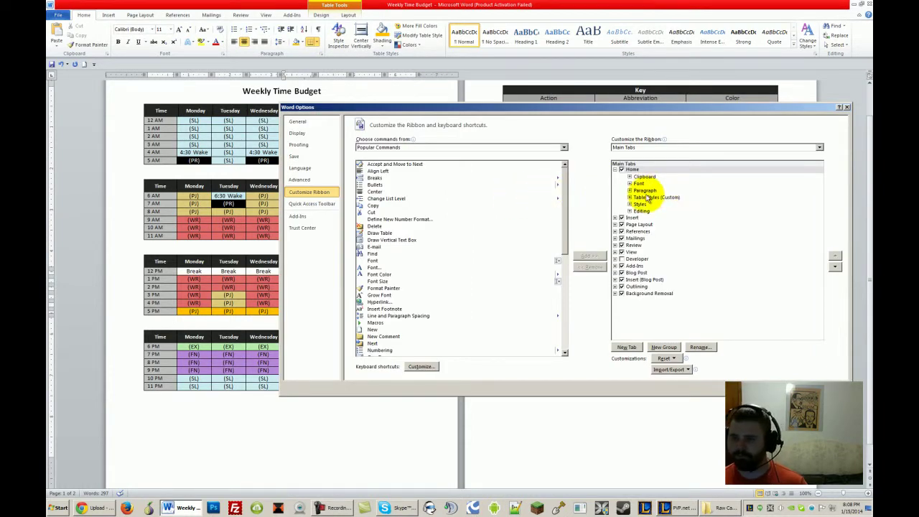
left_click(634, 170)
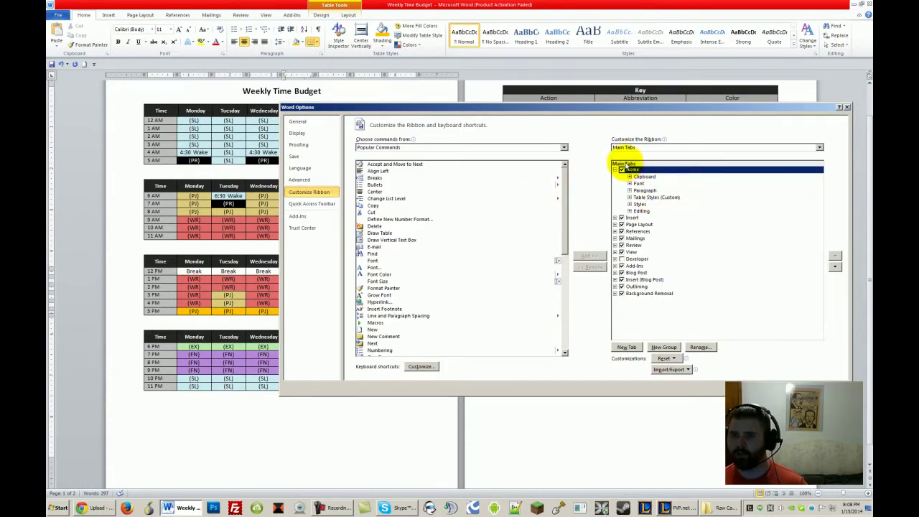
left_click(664, 347)
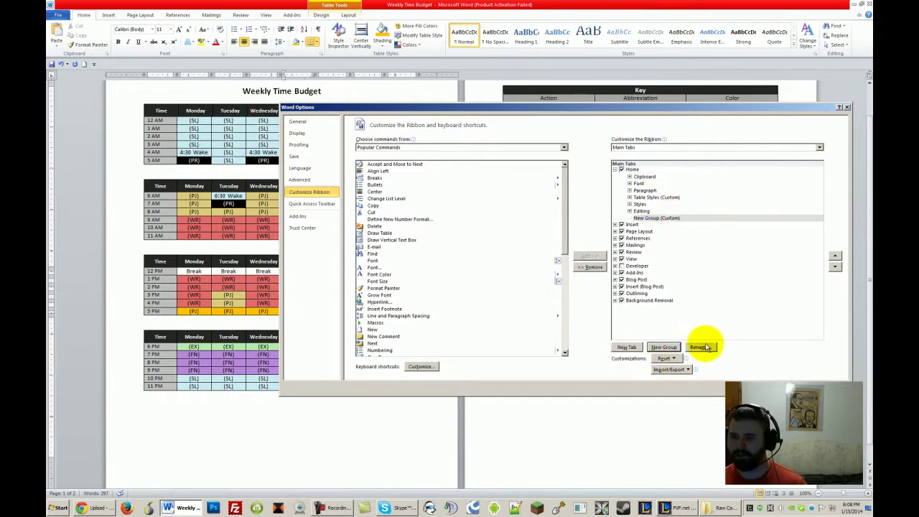
left_click(701, 348)
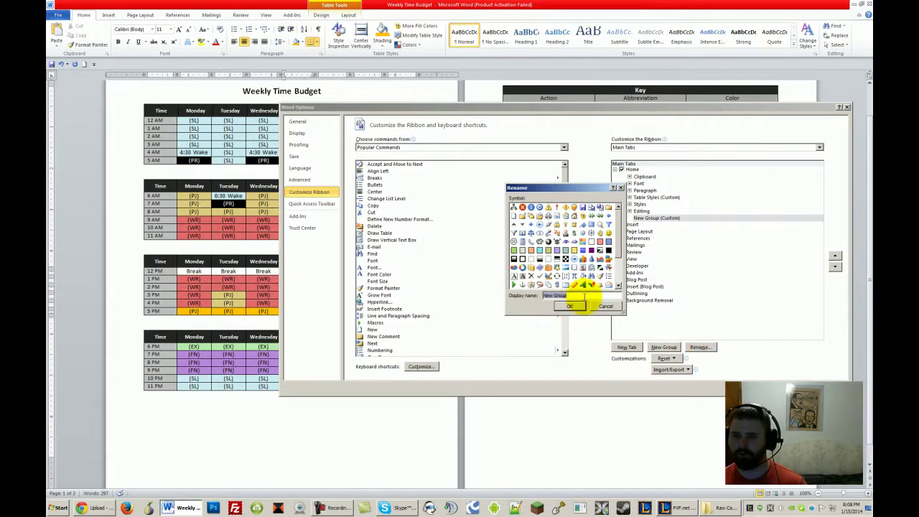
left_click(570, 306)
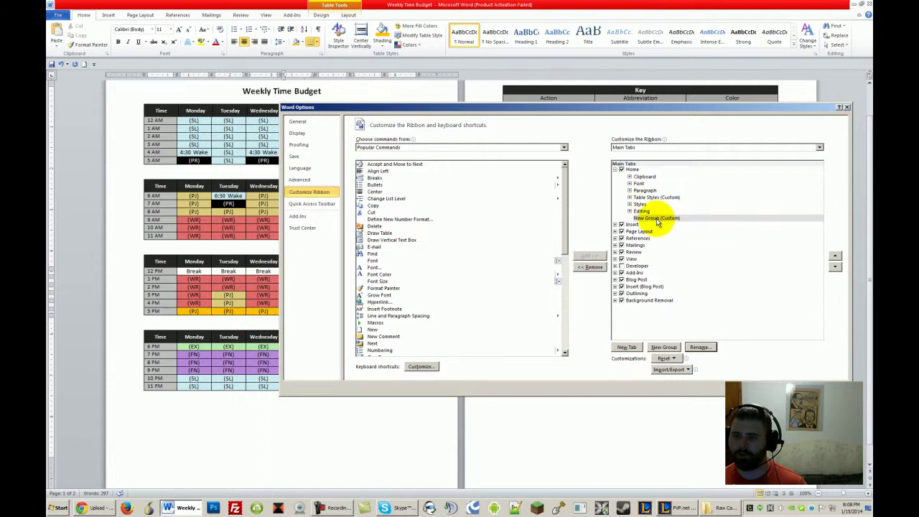
Step: Remove that new group and expand Table Styles (Custom) to show Style Inspector
left_click(657, 219)
right_click(656, 219)
left_click(678, 250)
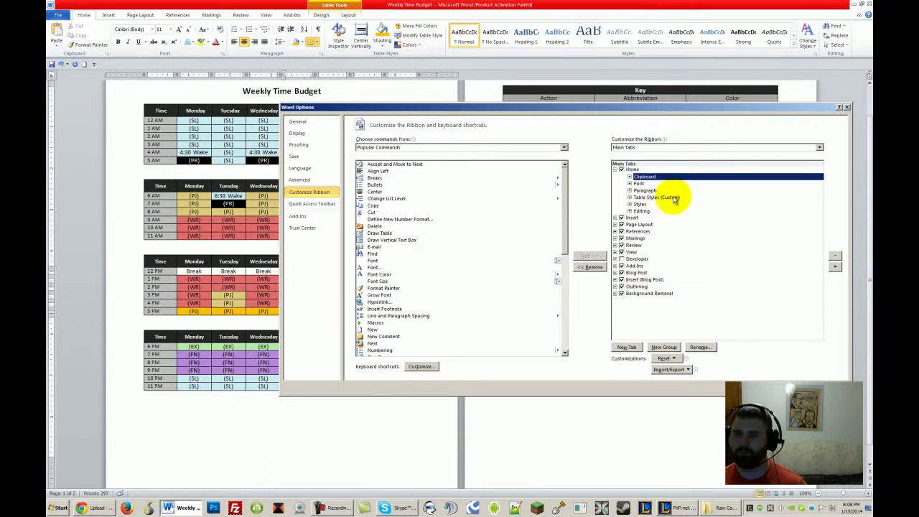
left_click(673, 198)
left_click(630, 197)
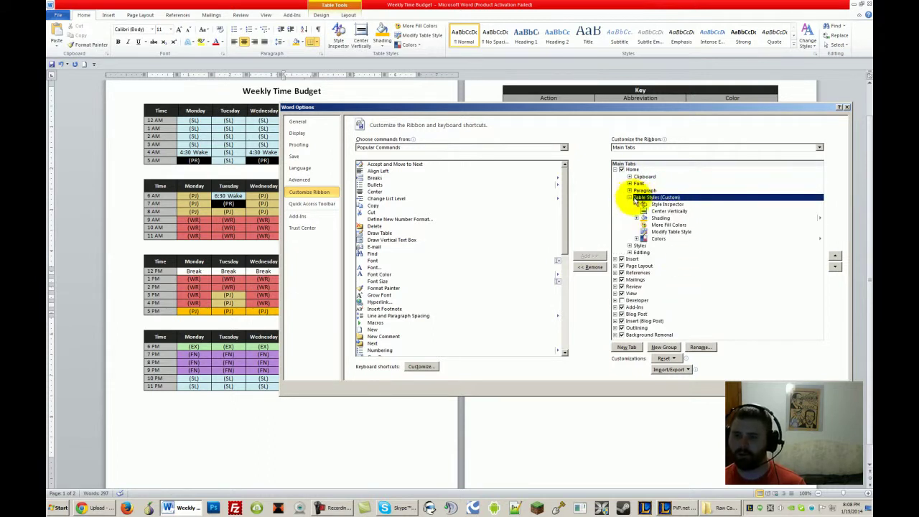
left_click(668, 204)
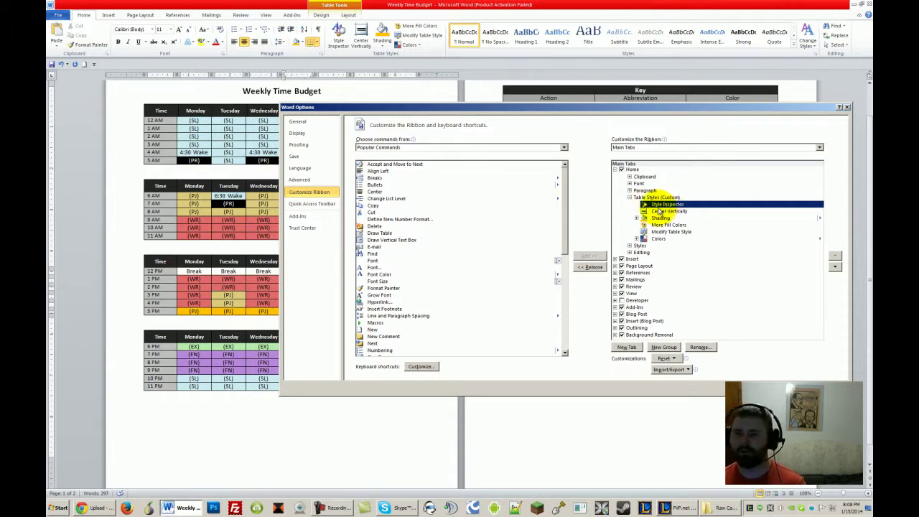
Step: Switch the command source to All Commands and browse the list to Style Inspector
left_click(564, 147)
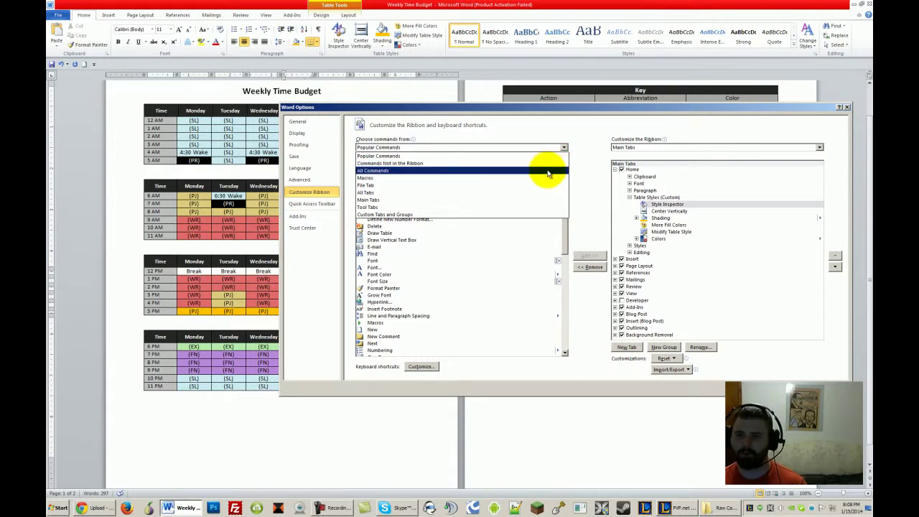
left_click(548, 172)
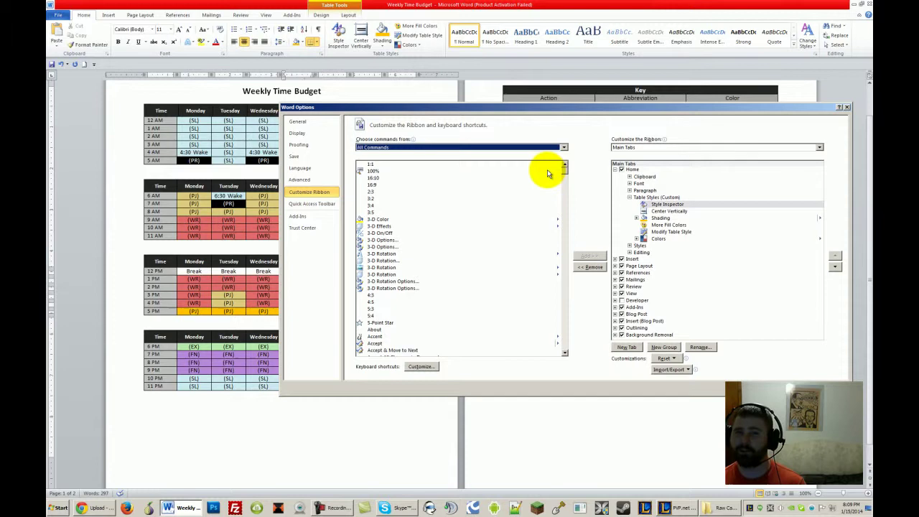
left_click(456, 255)
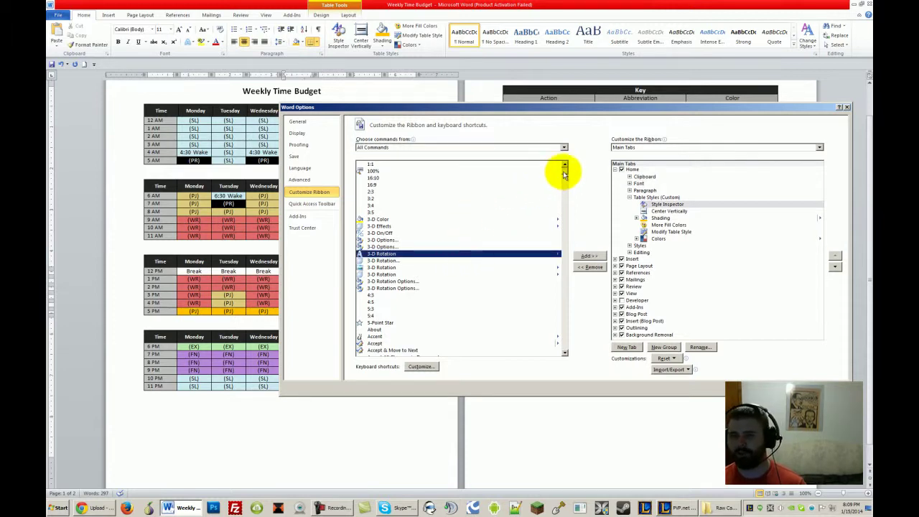
left_click_drag(564, 175, 565, 189)
left_click(486, 252)
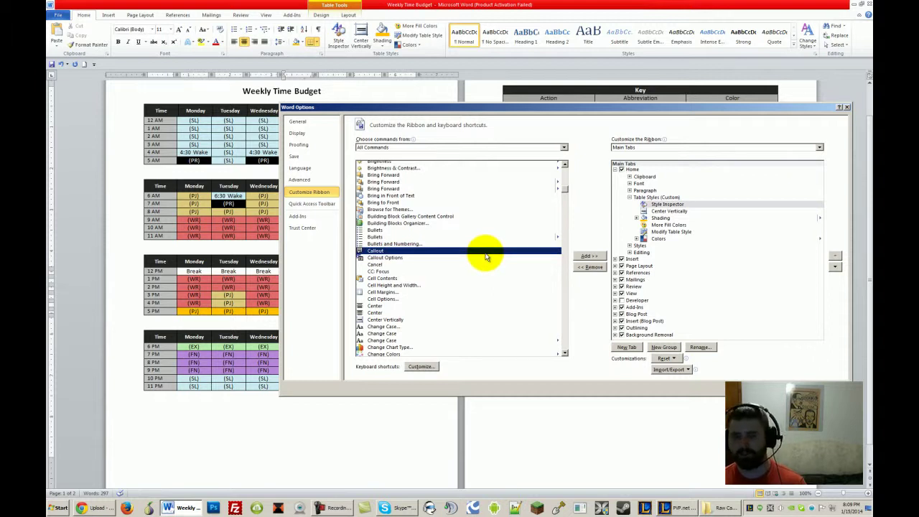
key("t")
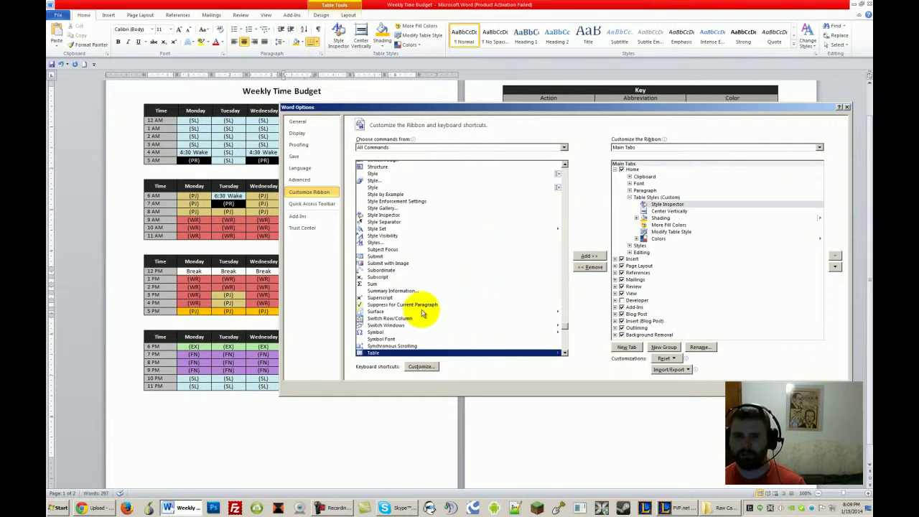
left_click(390, 215)
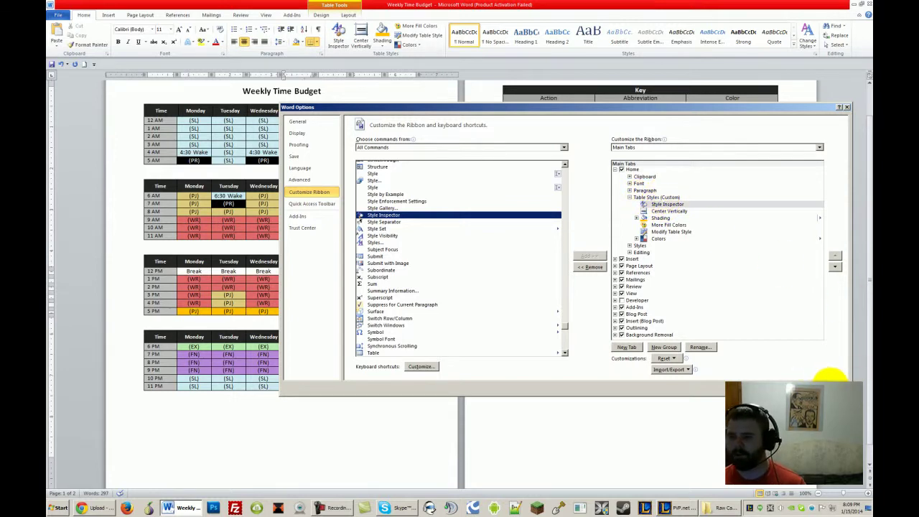
Step: Close Word Options and use Style Inspector's Reveal Formatting to show the cell's RGB(221,203,127) shading
left_click(826, 375)
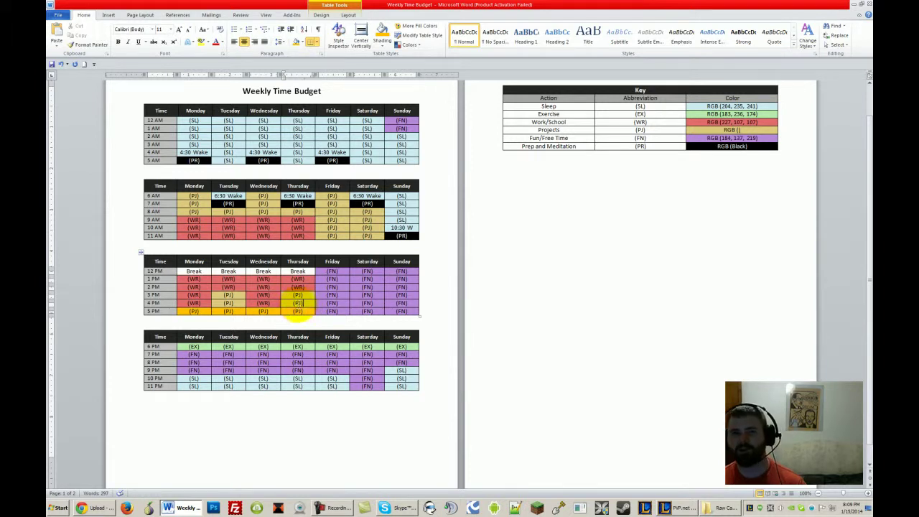
left_click(346, 43)
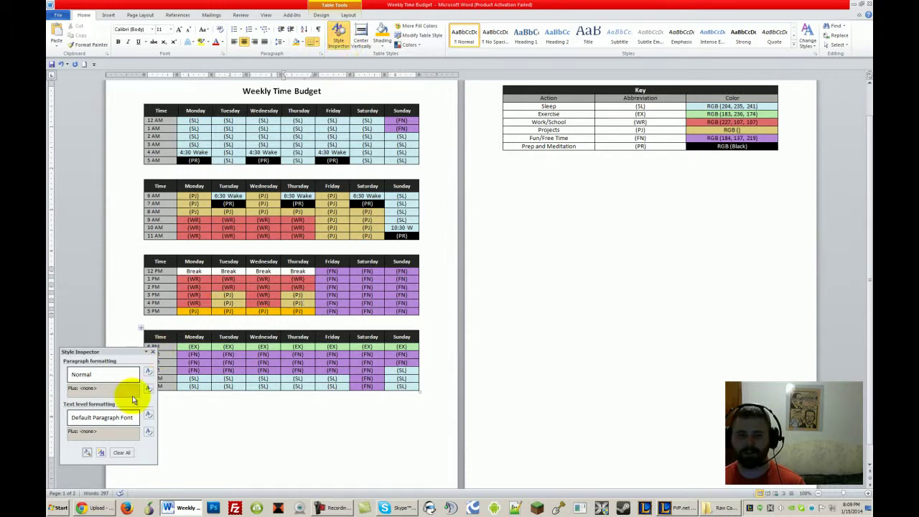
left_click(87, 453)
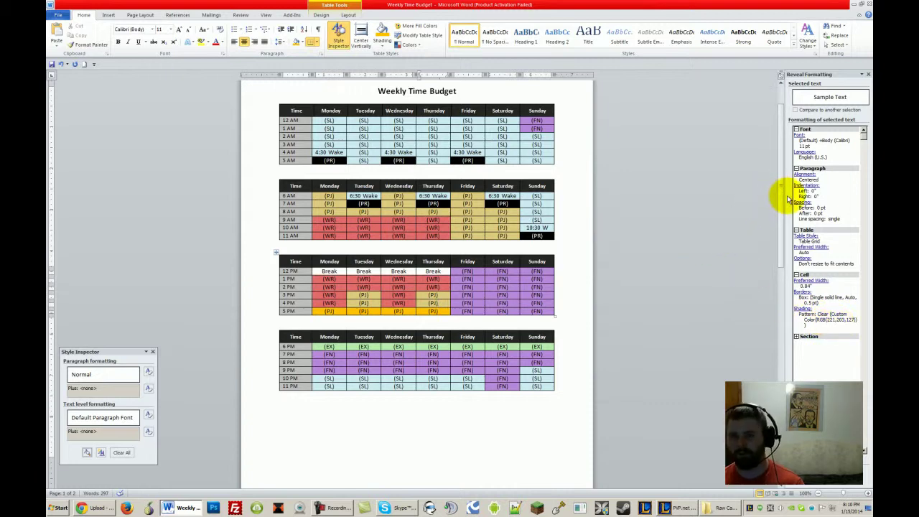
Step: Enter 221, 203, 127 in the Key table's Projects colour cell, then scroll back to page 1
left_click_drag(782, 199, 771, 320)
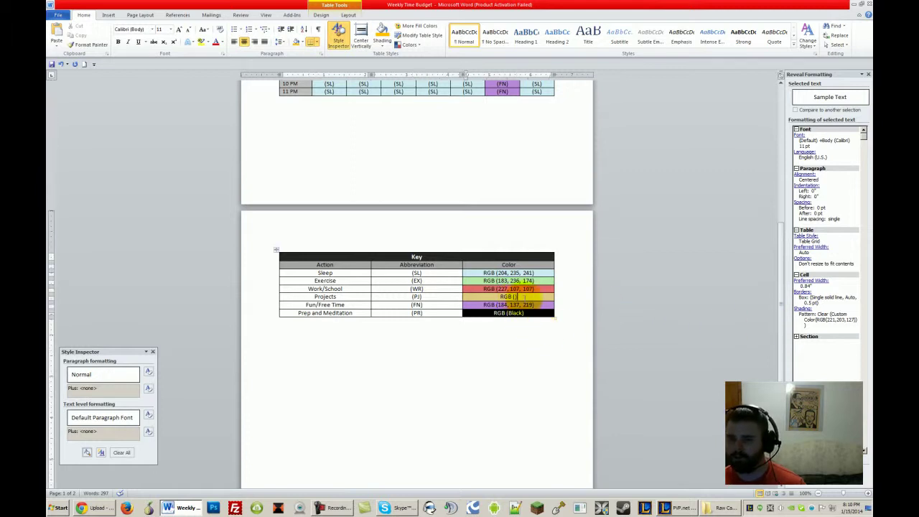
left_click(515, 296)
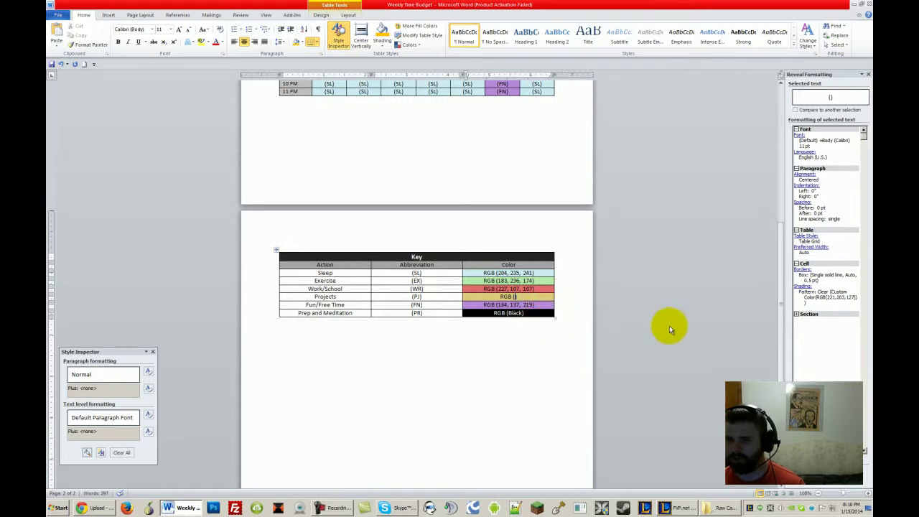
type("221")
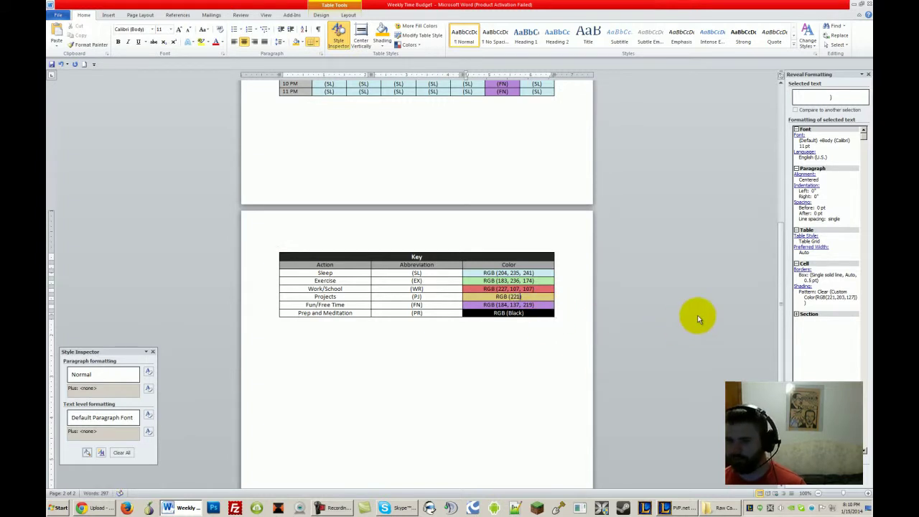
type(", ")
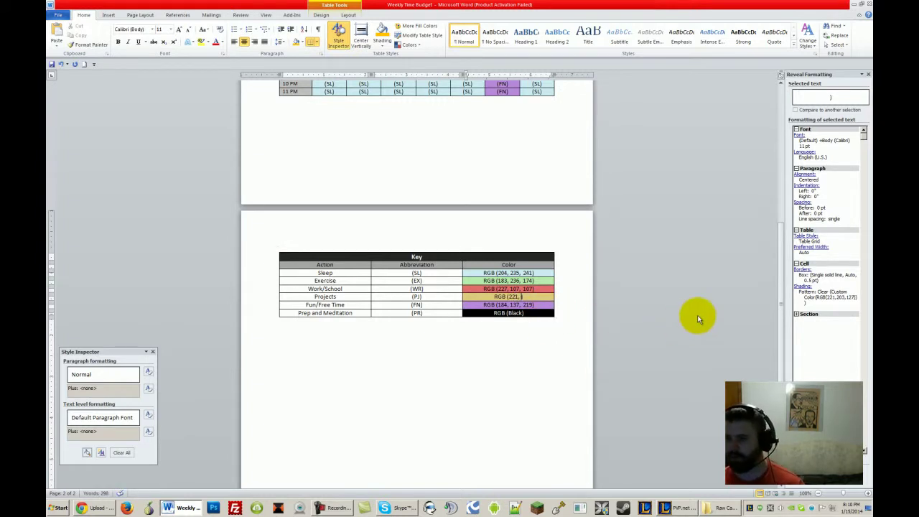
type("203")
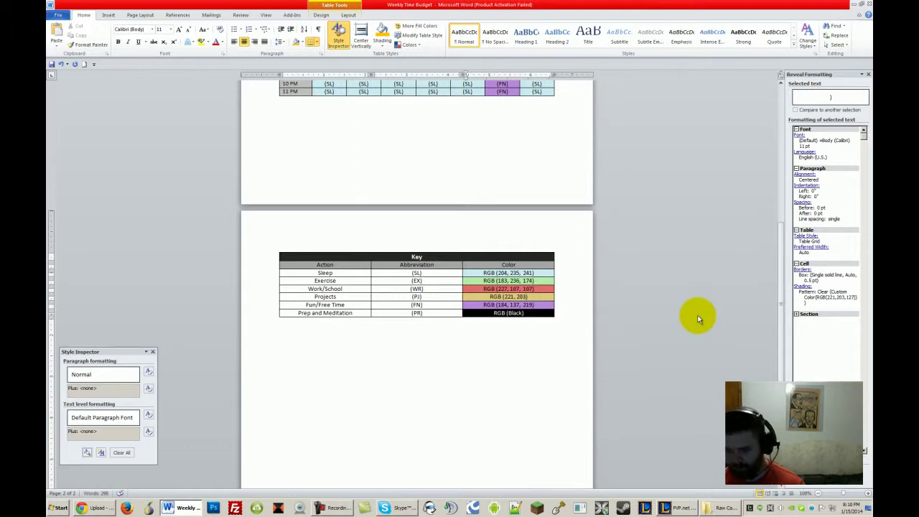
type(", 127")
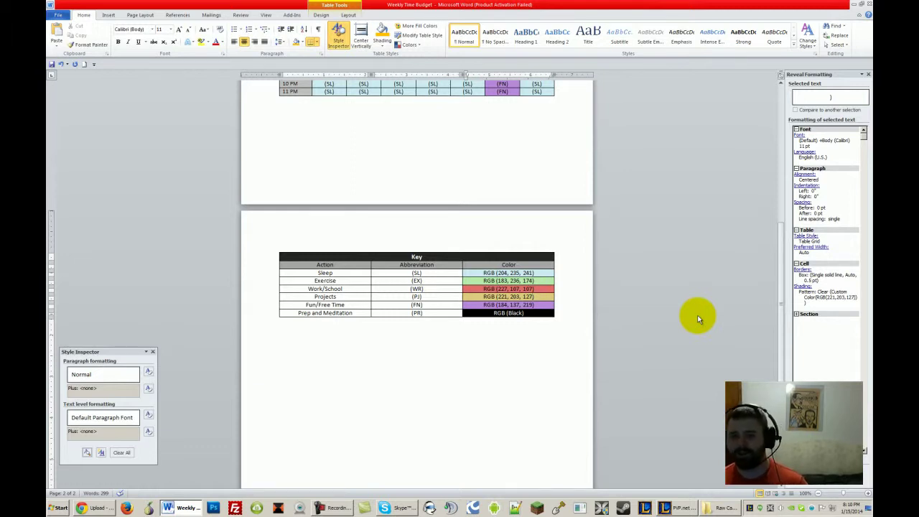
left_click(524, 168)
scroll(517, 180, "up", 5)
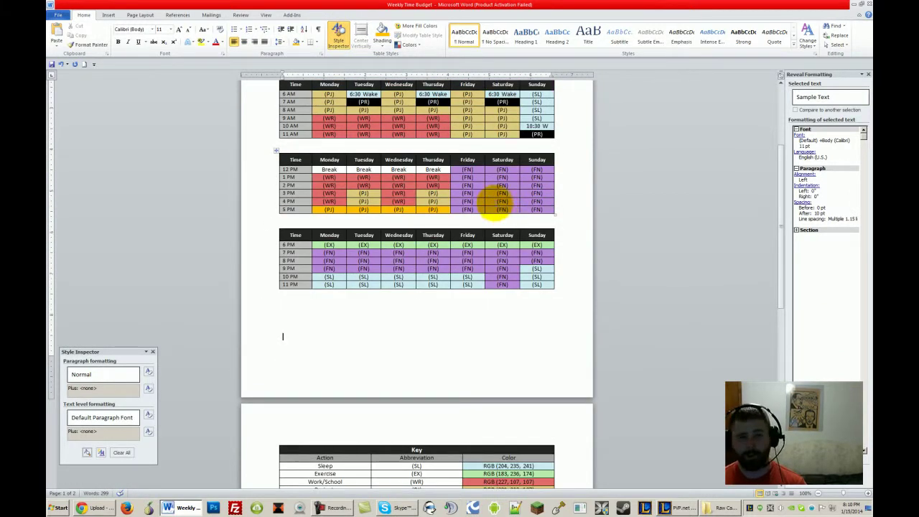
left_click_drag(446, 210, 343, 209)
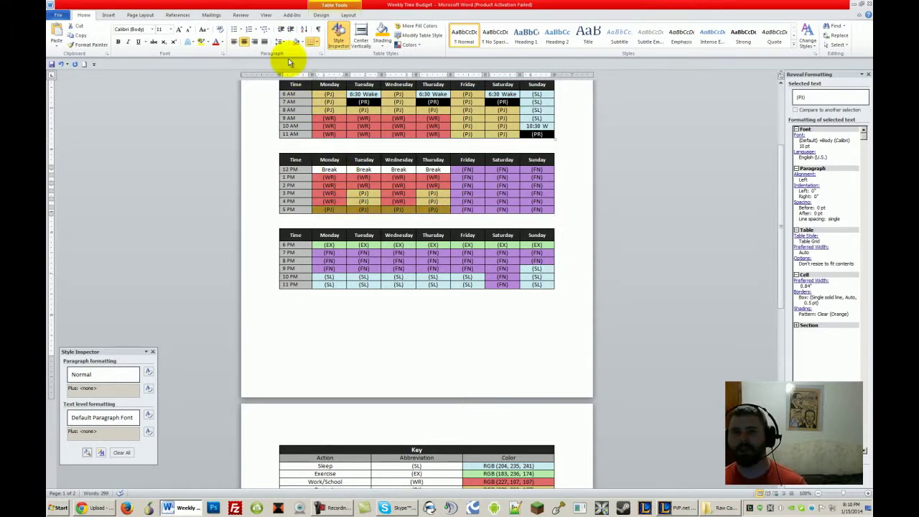
left_click(302, 46)
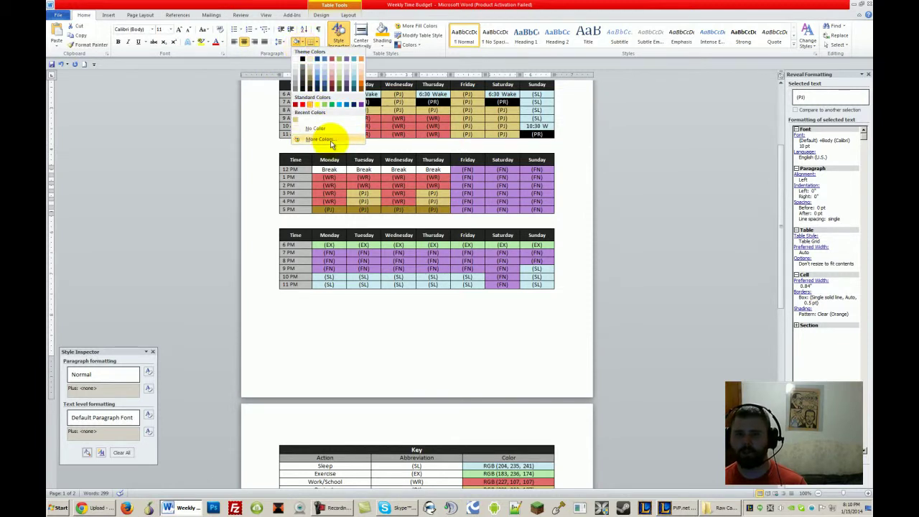
left_click(331, 142)
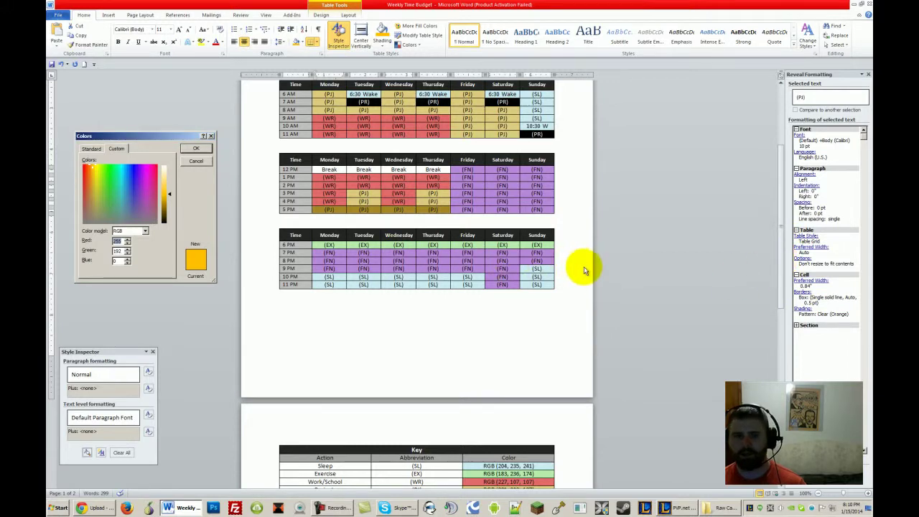
key("Escape")
left_click_drag(781, 271, 780, 298)
left_click(517, 424)
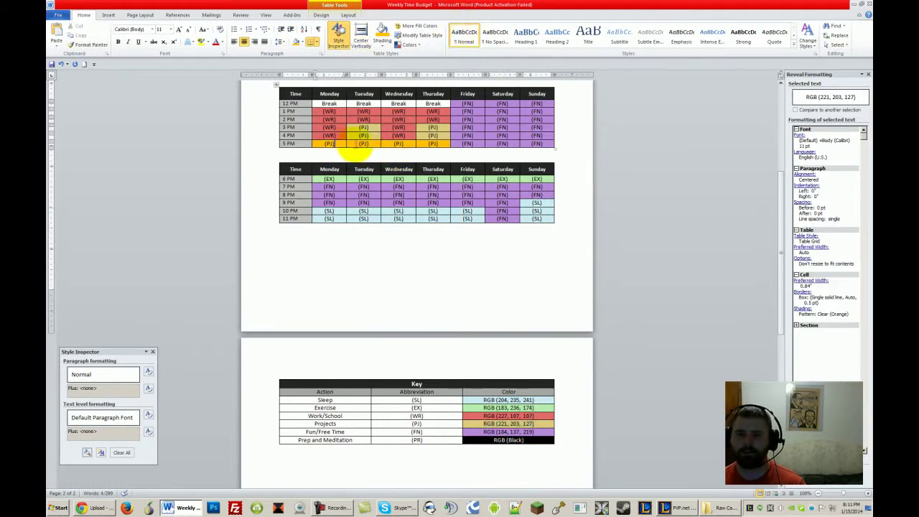
Step: Shade the 5 PM Monday–Thursday (PJ) cells with custom colour Red 221, Green 203, Blue 127
left_click(433, 144, "shift")
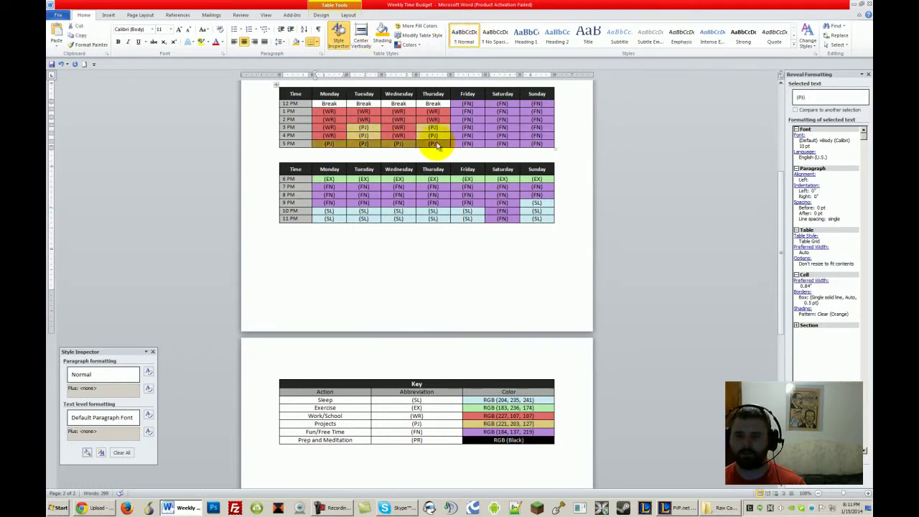
left_click(303, 41)
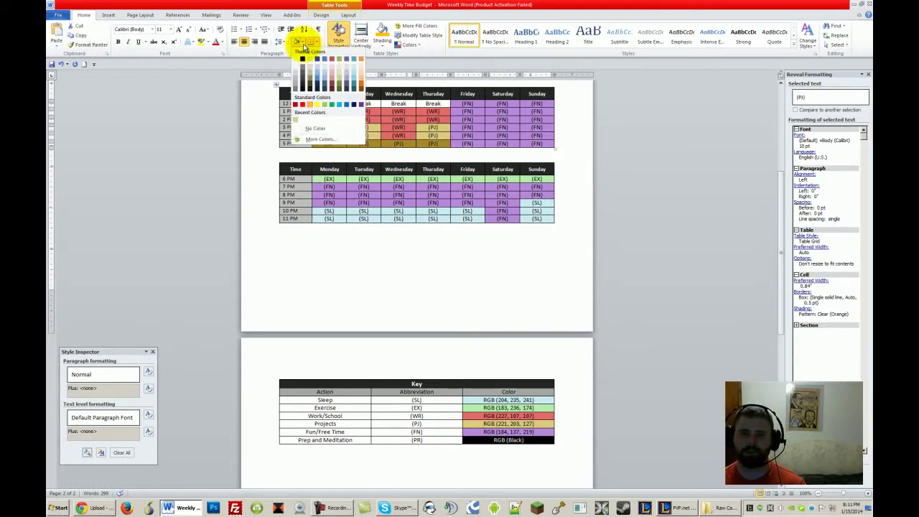
left_click(324, 138)
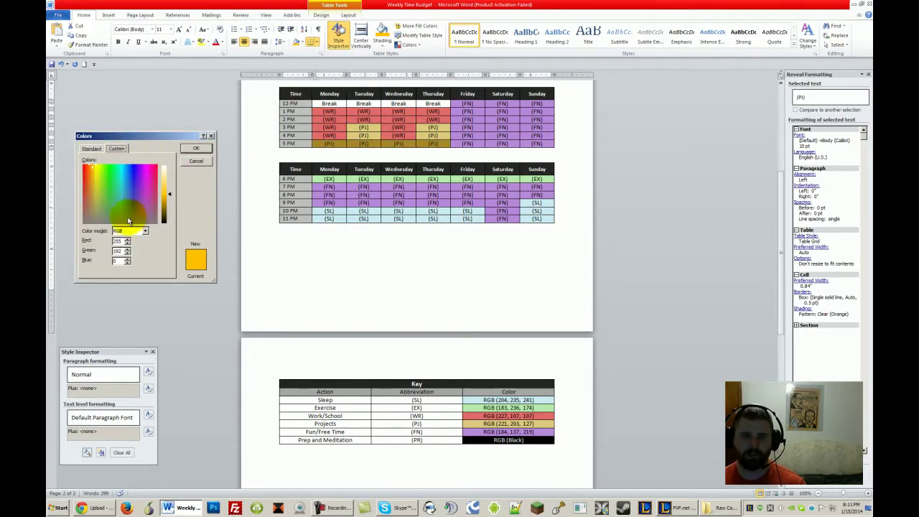
double_click(120, 241)
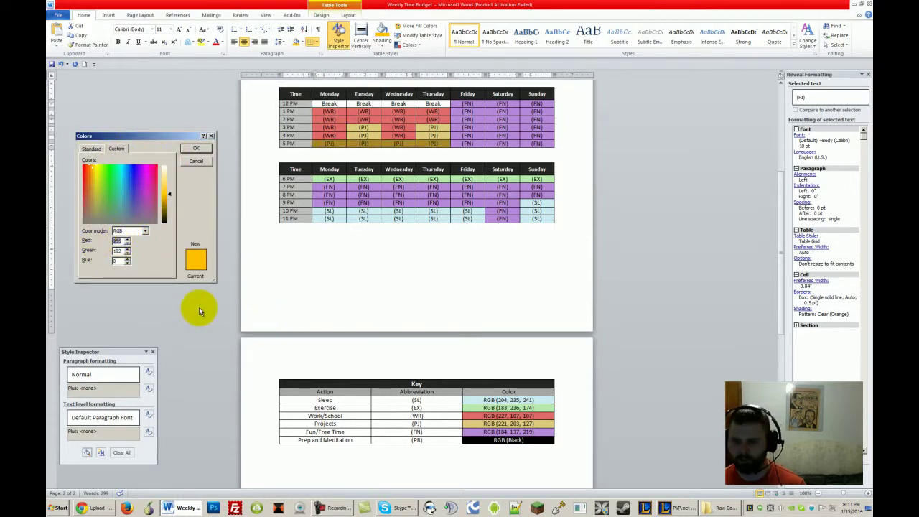
type("221")
key("Tab")
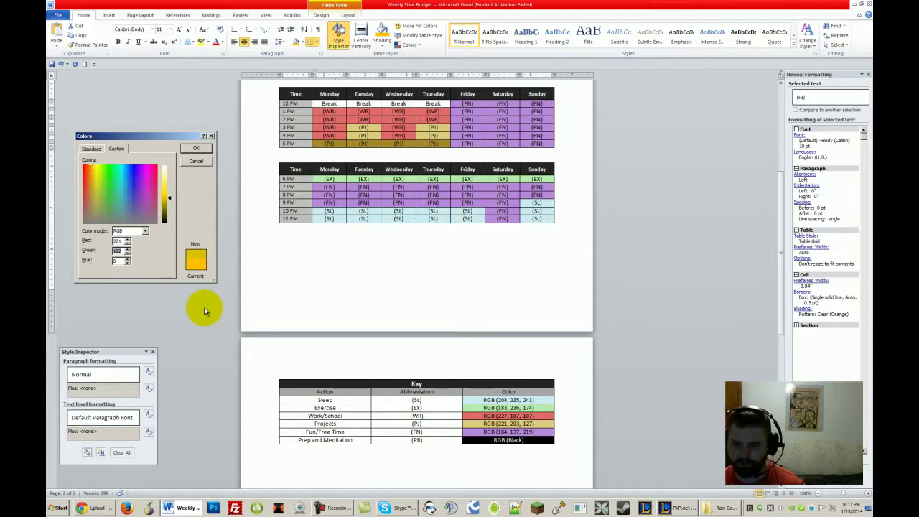
type("23")
key("BackSpace")
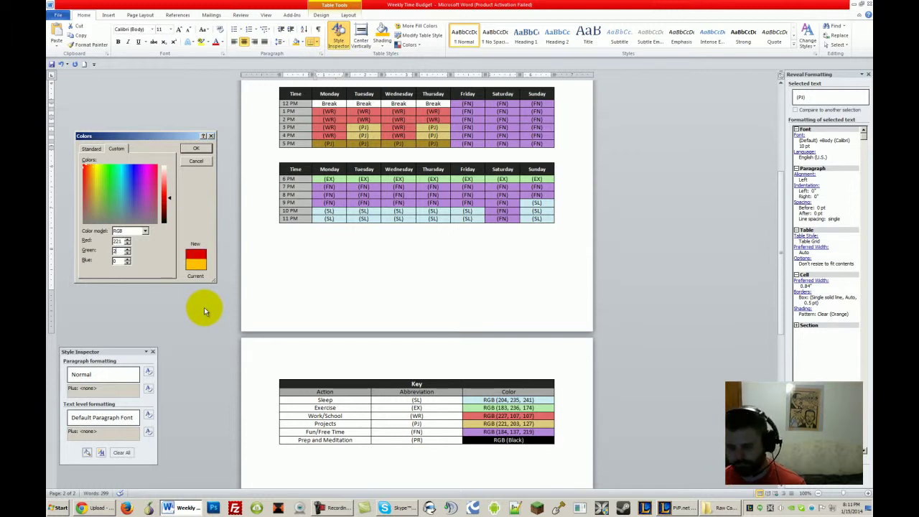
type("03")
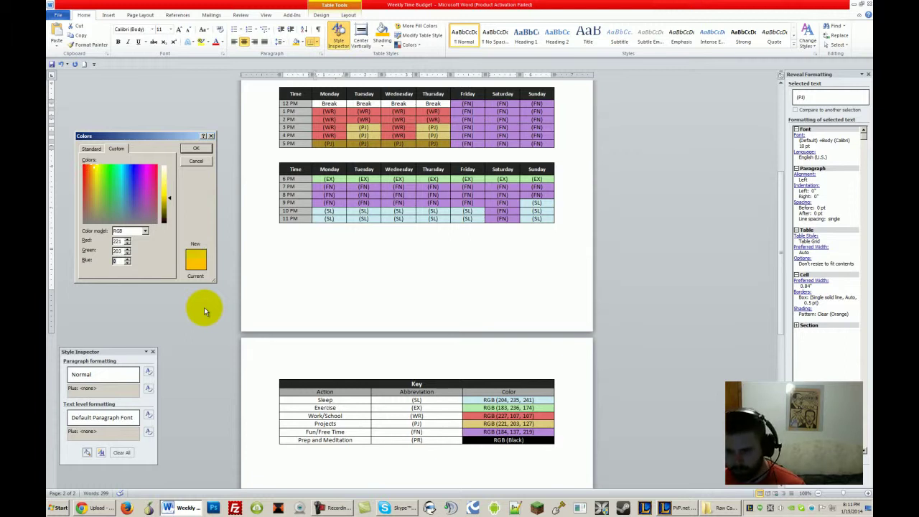
type("127")
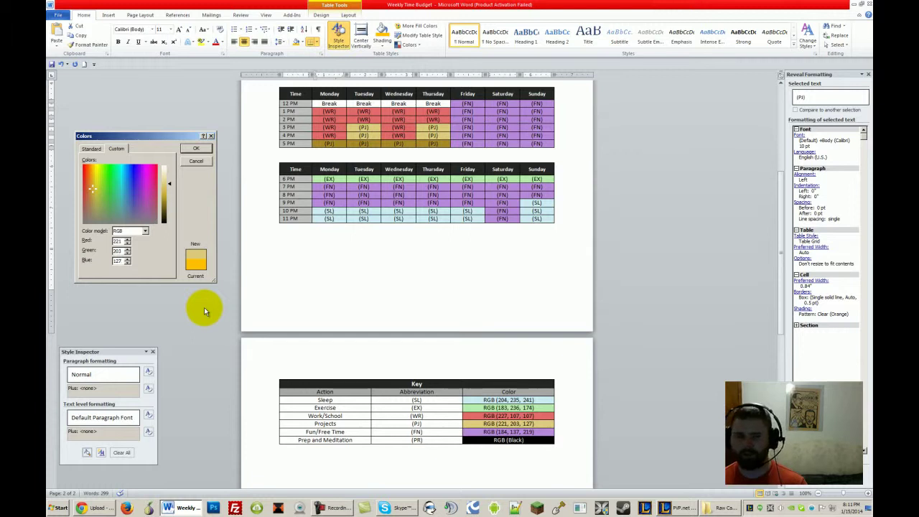
key("Return")
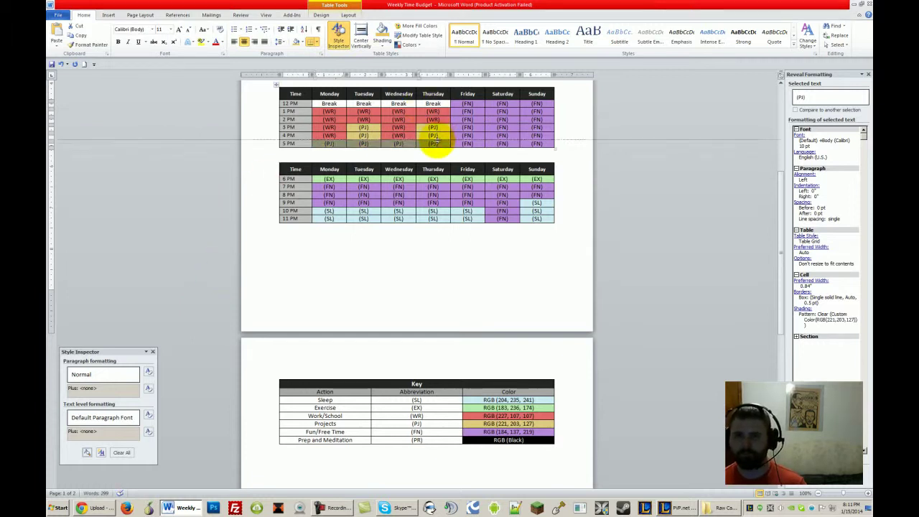
Step: Deselect the shaded cells and close the Reveal Formatting and Style Inspector panes
left_click(440, 136)
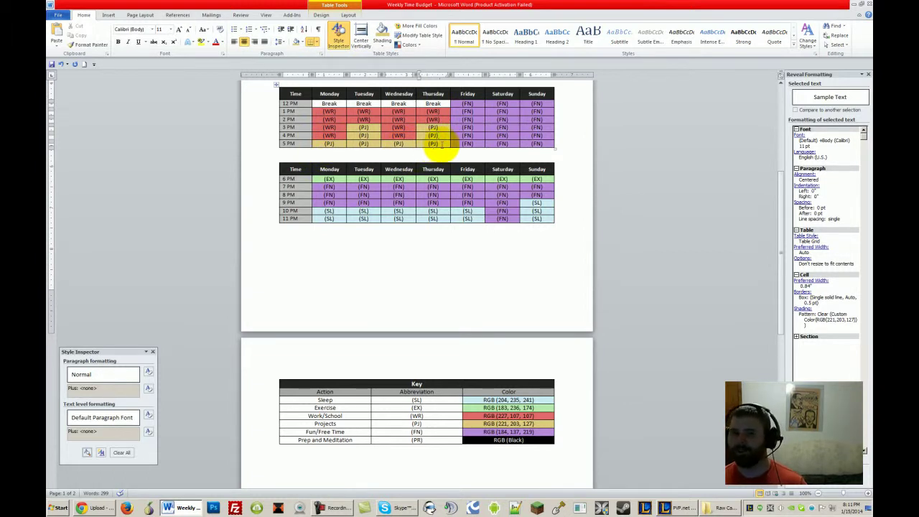
left_click(868, 74)
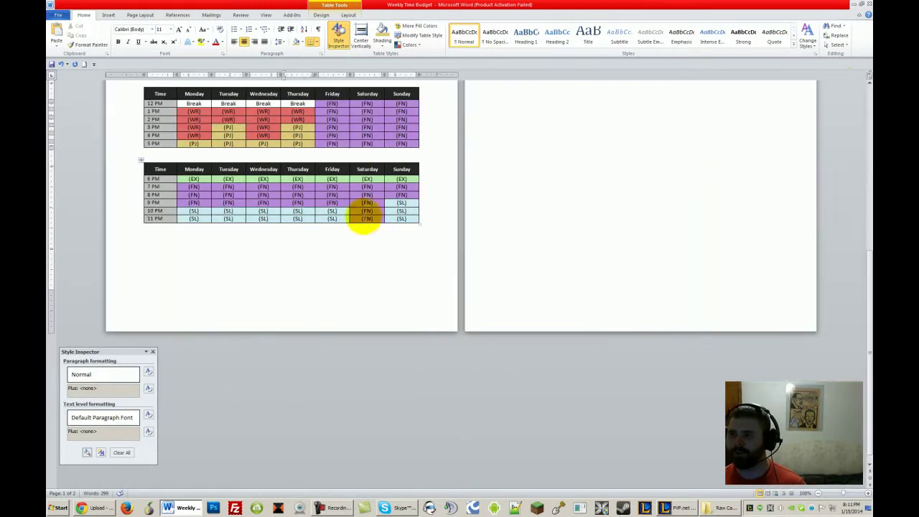
left_click(153, 353)
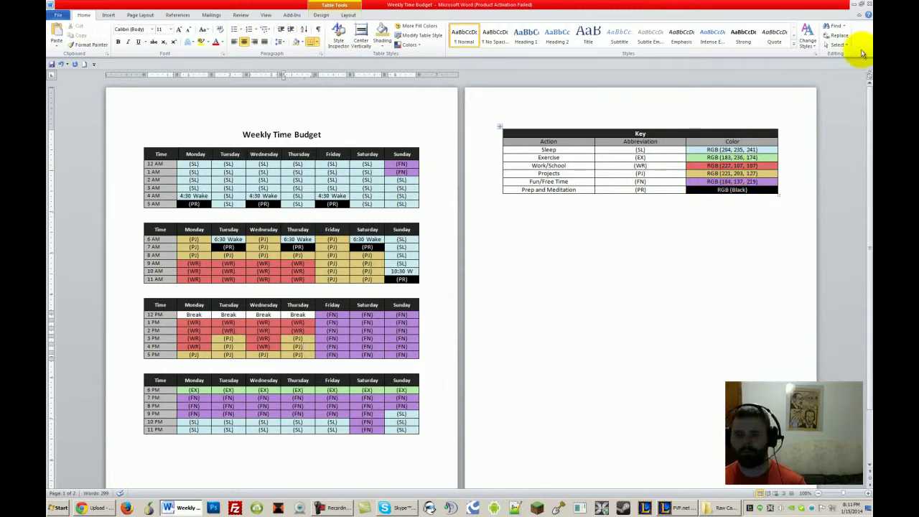
Step: Save the document, close Word, and reopen the Weekly Time Budget file from the desktop
key("ctrl+s")
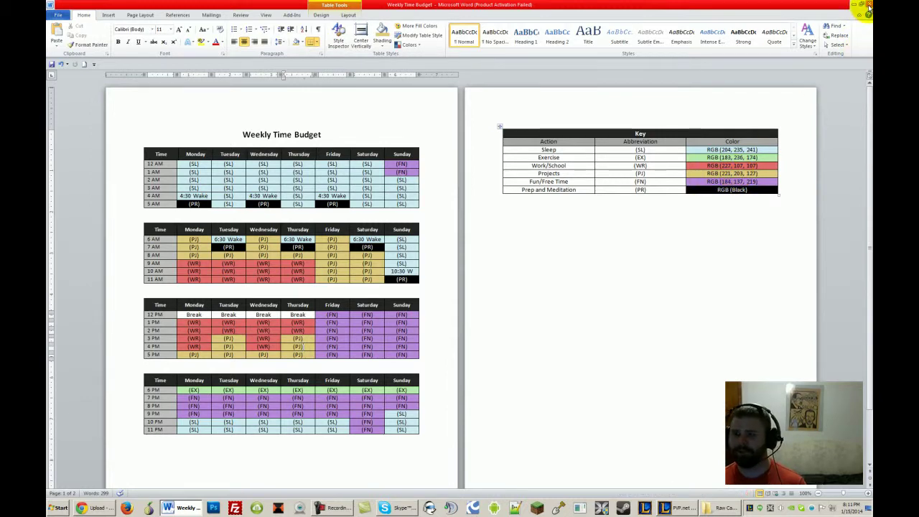
left_click(868, 5)
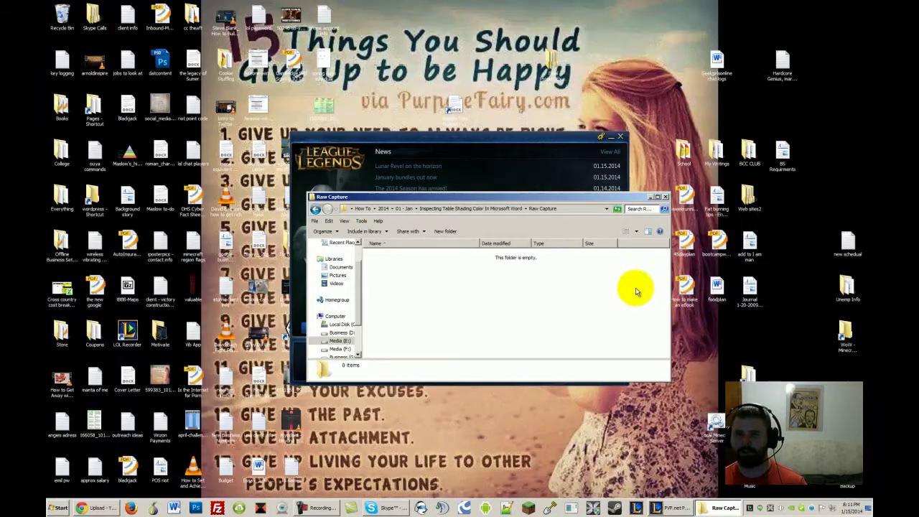
left_click(611, 136)
double_click(449, 107)
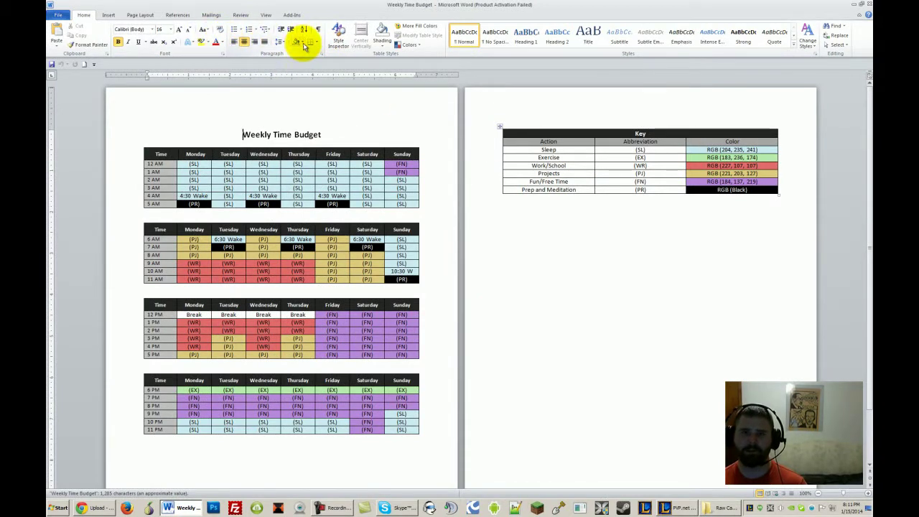
left_click(304, 43)
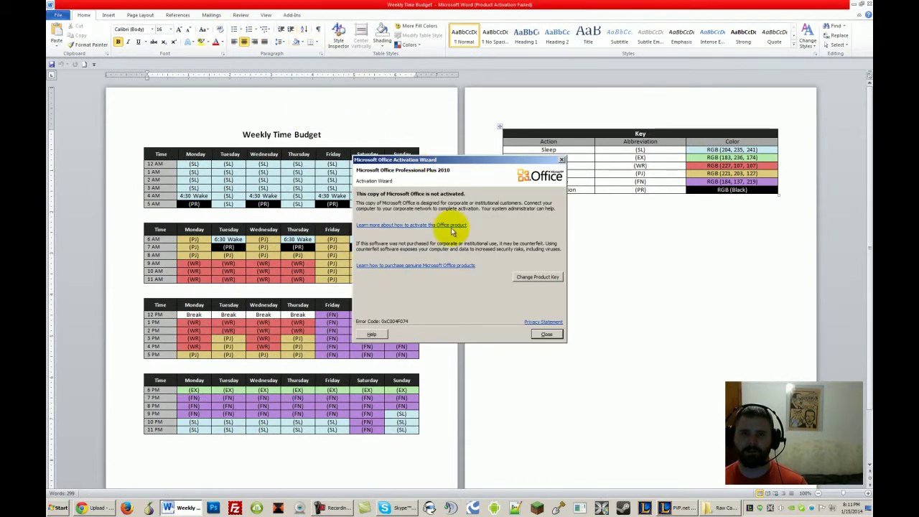
left_click(546, 334)
left_click(303, 42)
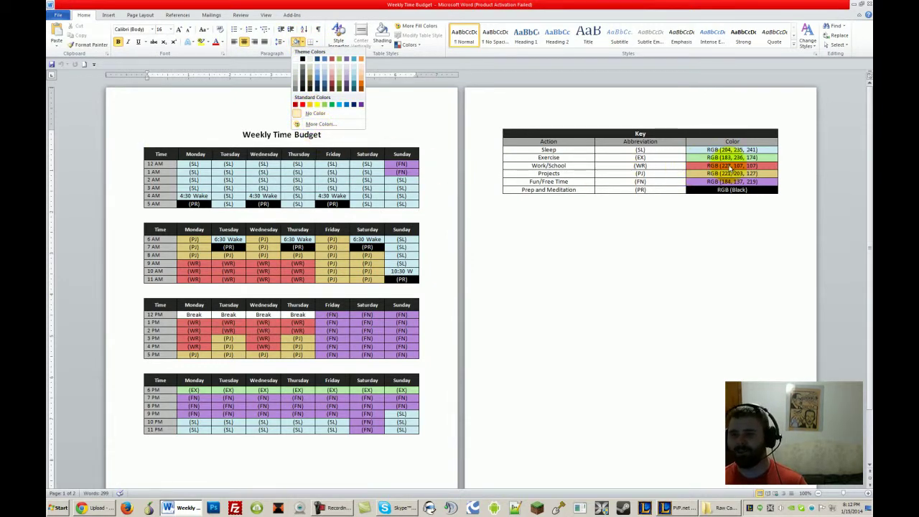
left_click(730, 165)
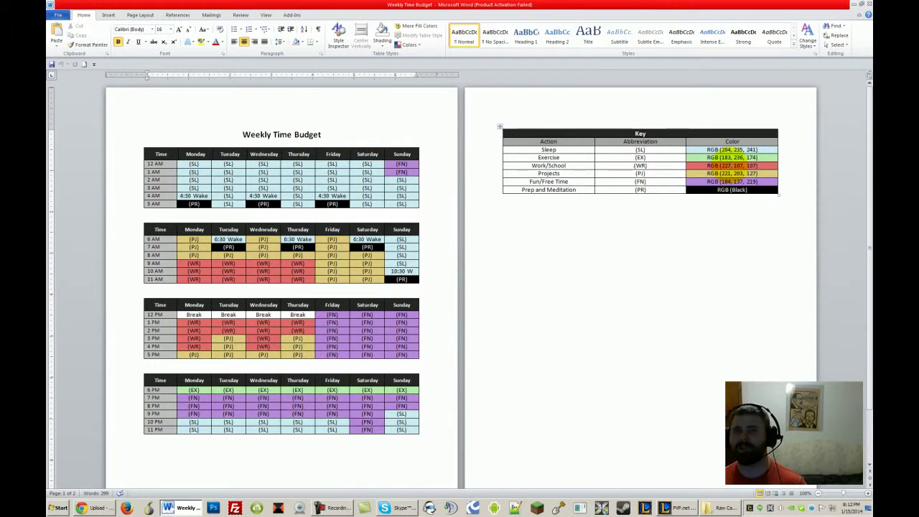